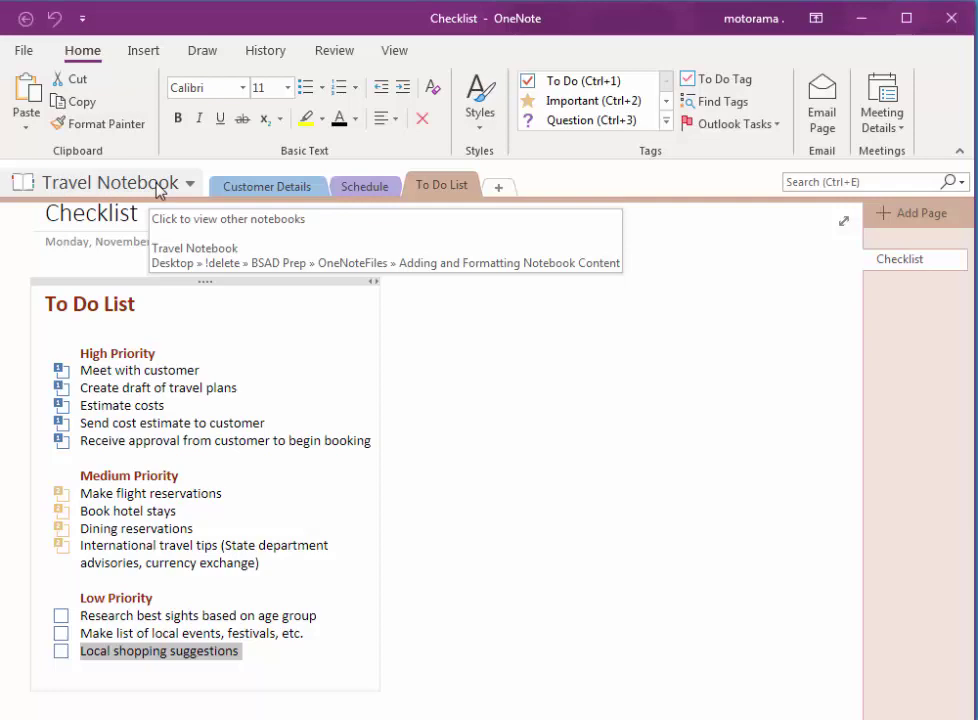
Dock the Checklist page to the desktop and add an empty item below "Local shopping suggestions"
left_click(398, 52)
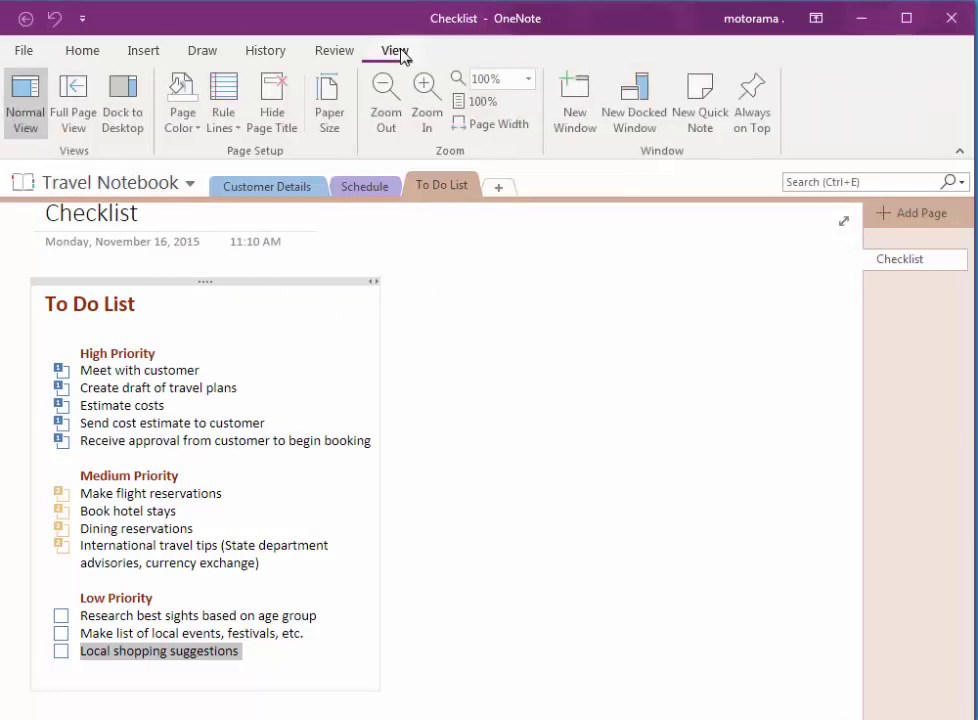
left_click(132, 97)
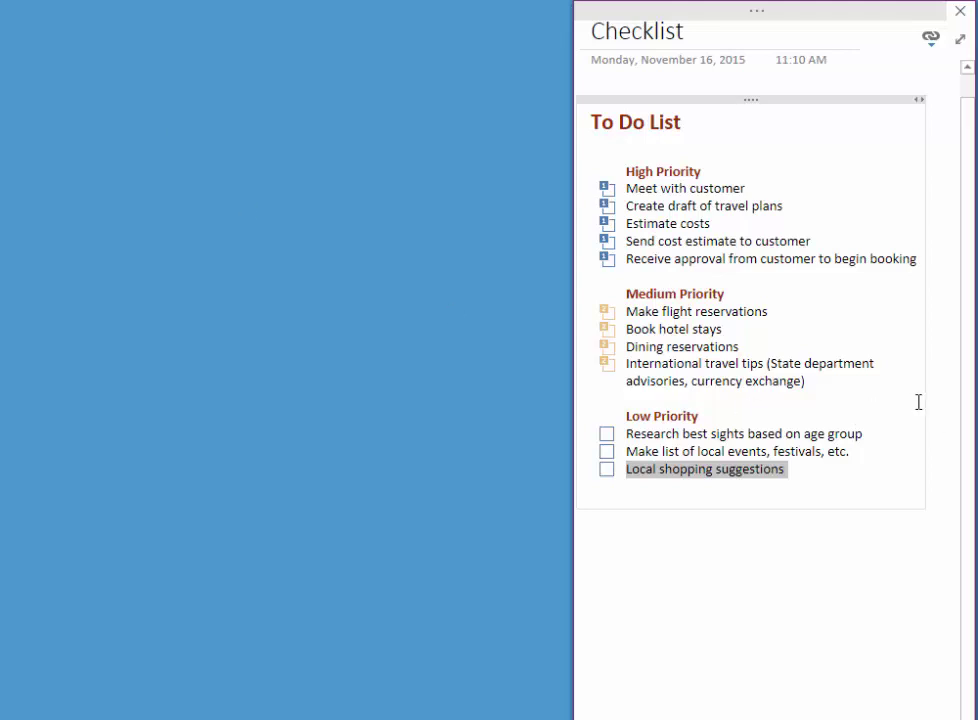
left_click(825, 474)
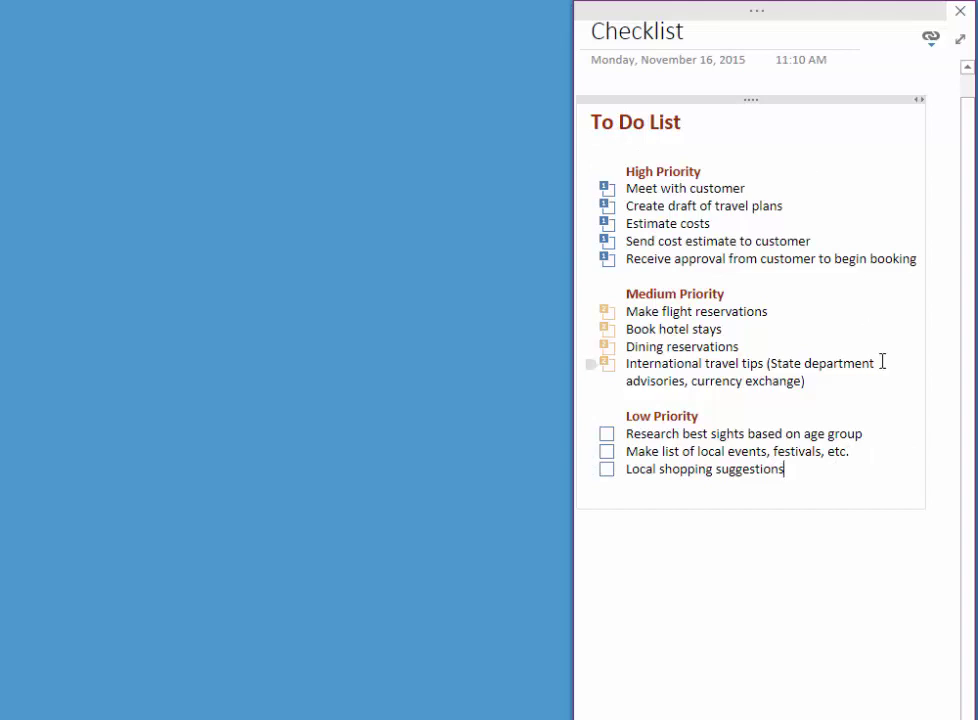
key("Return")
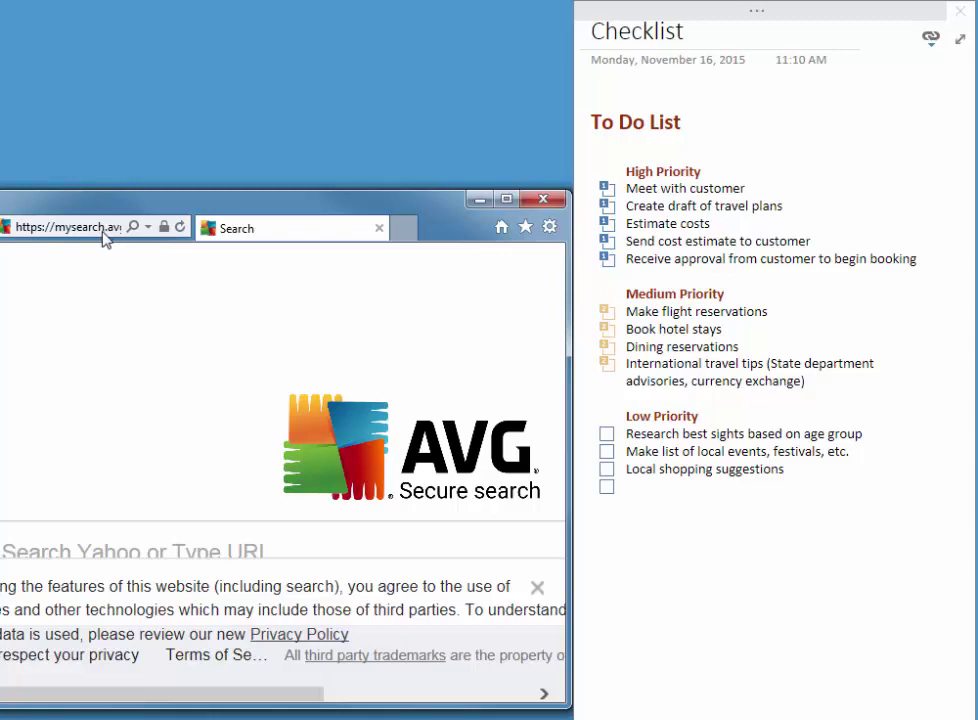
Switch to Internet Explorer and open the Australian Museum website suggested for "au"
left_click(105, 237)
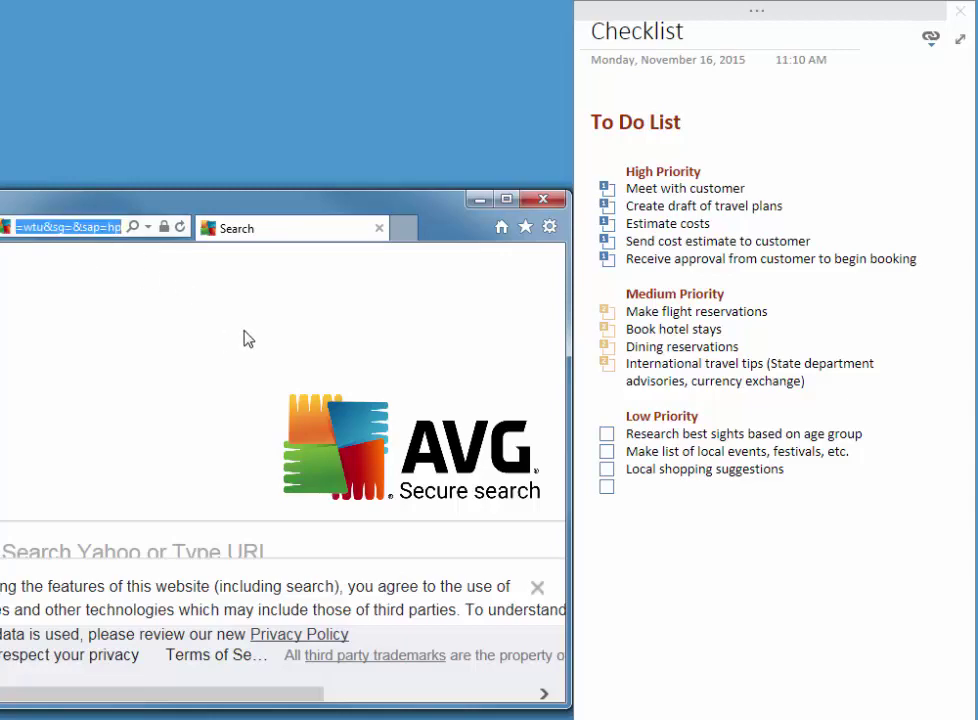
type("au/")
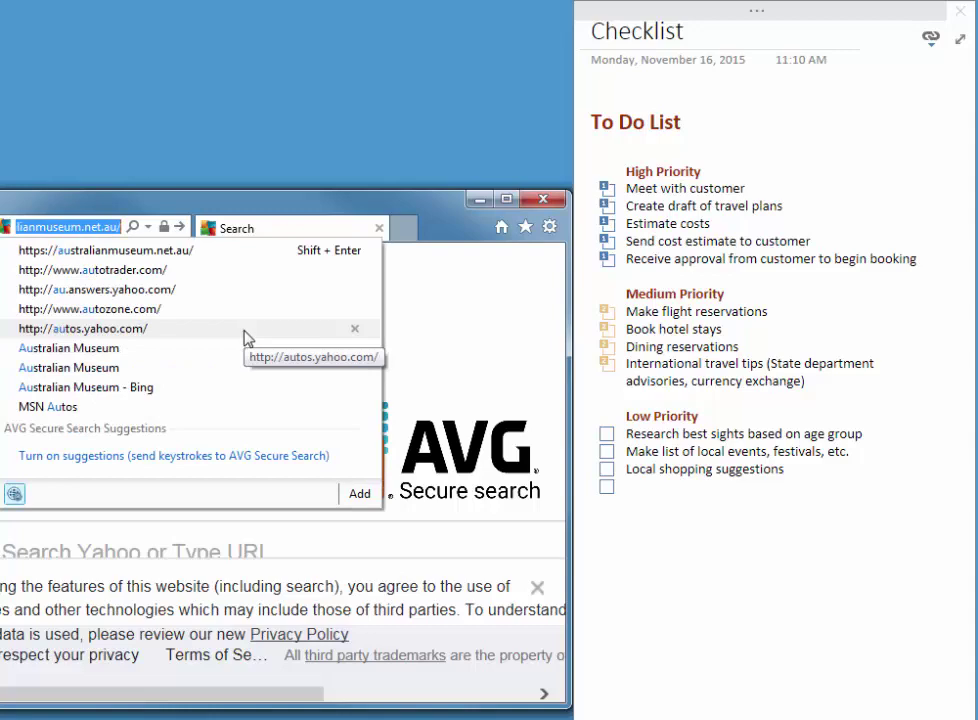
left_click(55, 357)
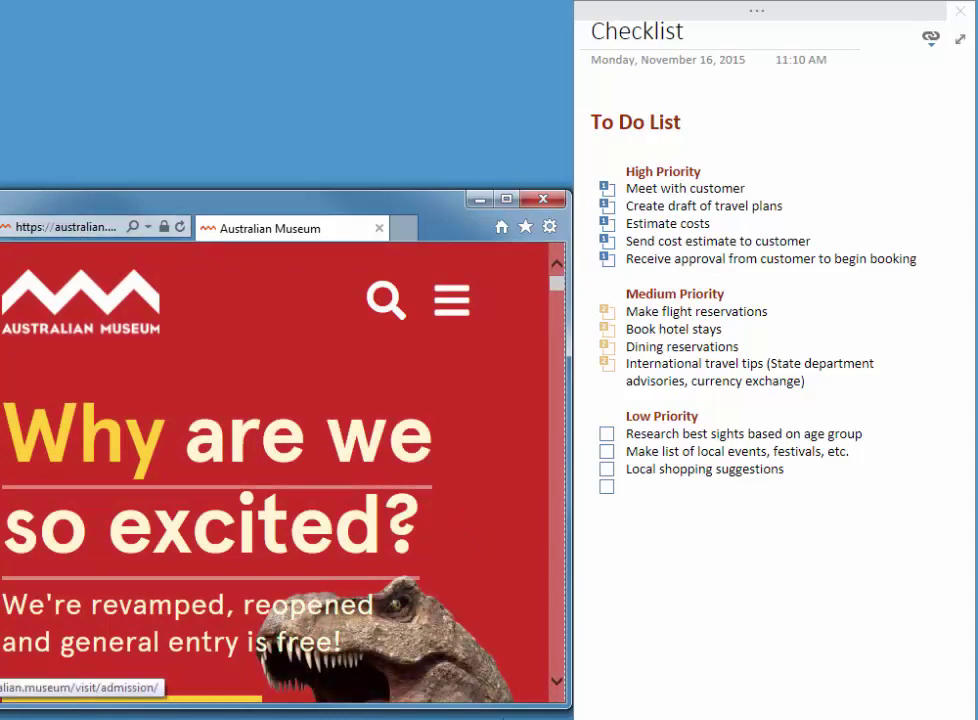
Add "Australian Museum Website" as a linked Low Priority item followed by an empty item, and close the browser
left_click(638, 487)
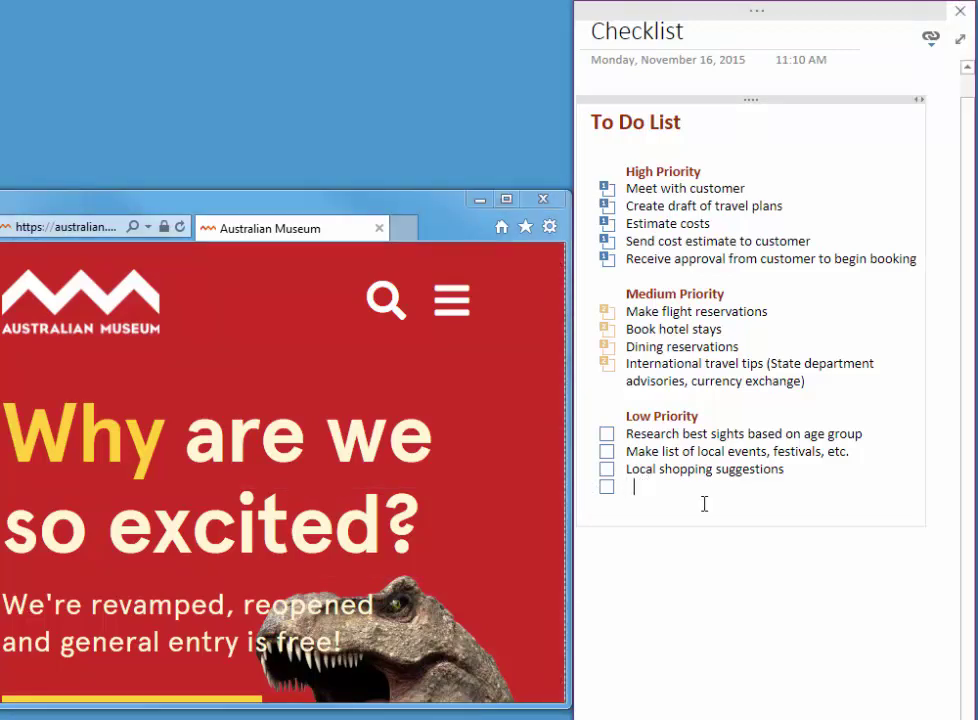
type("A")
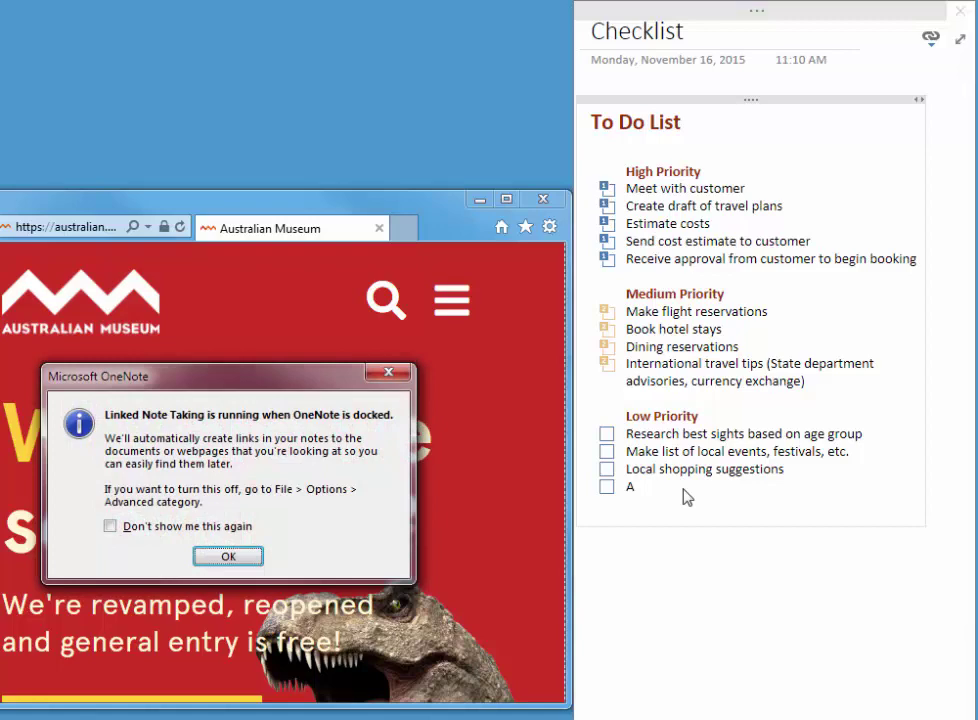
left_click_drag(300, 390, 341, 358)
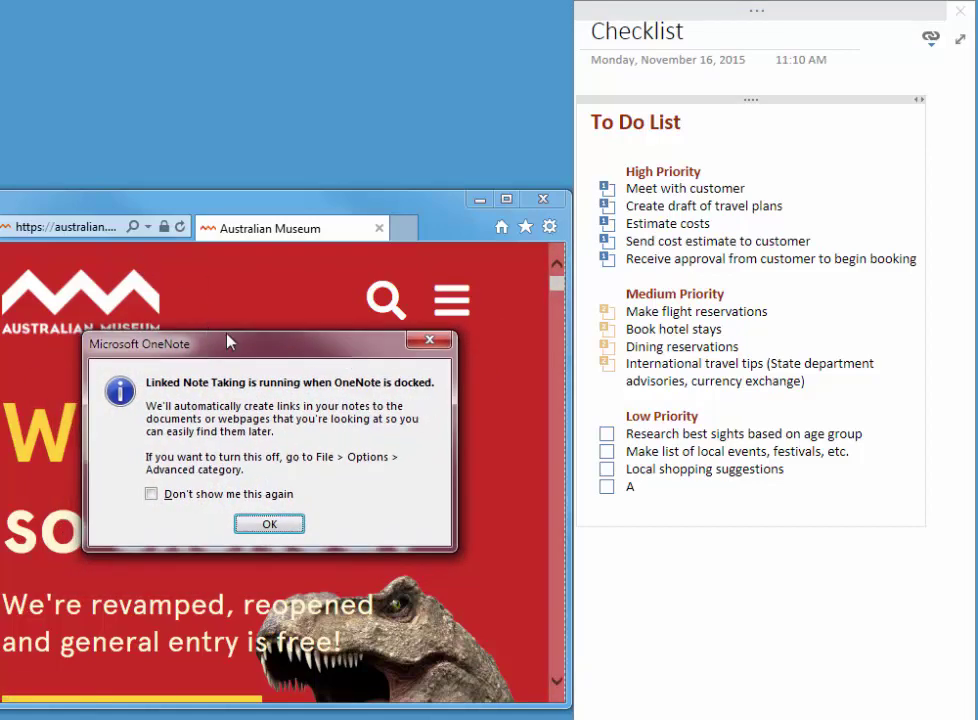
left_click_drag(240, 343, 251, 288)
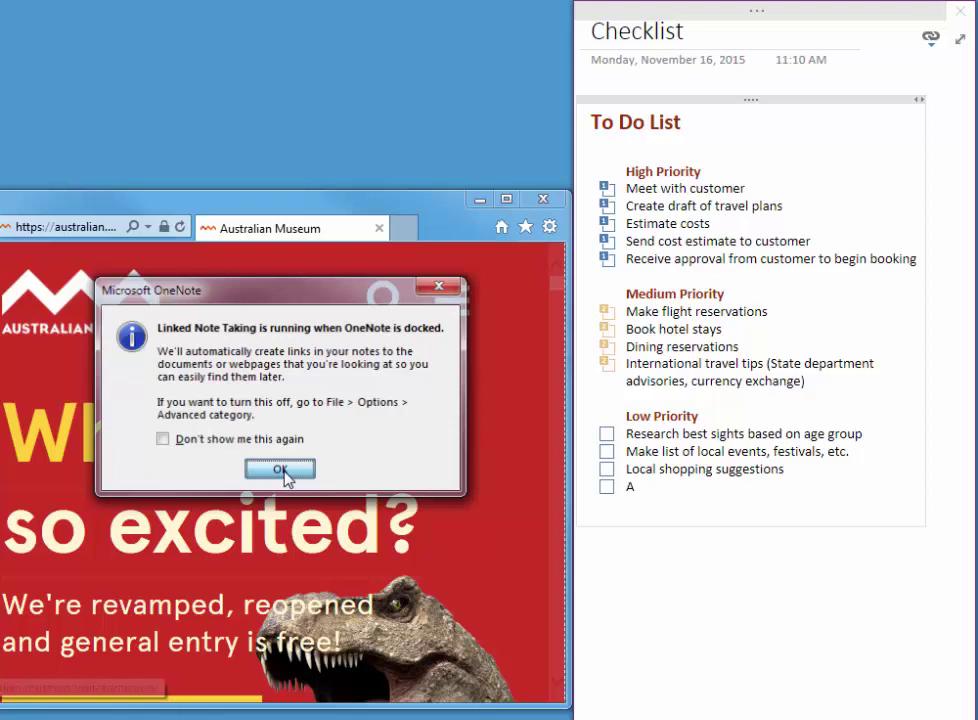
left_click(283, 470)
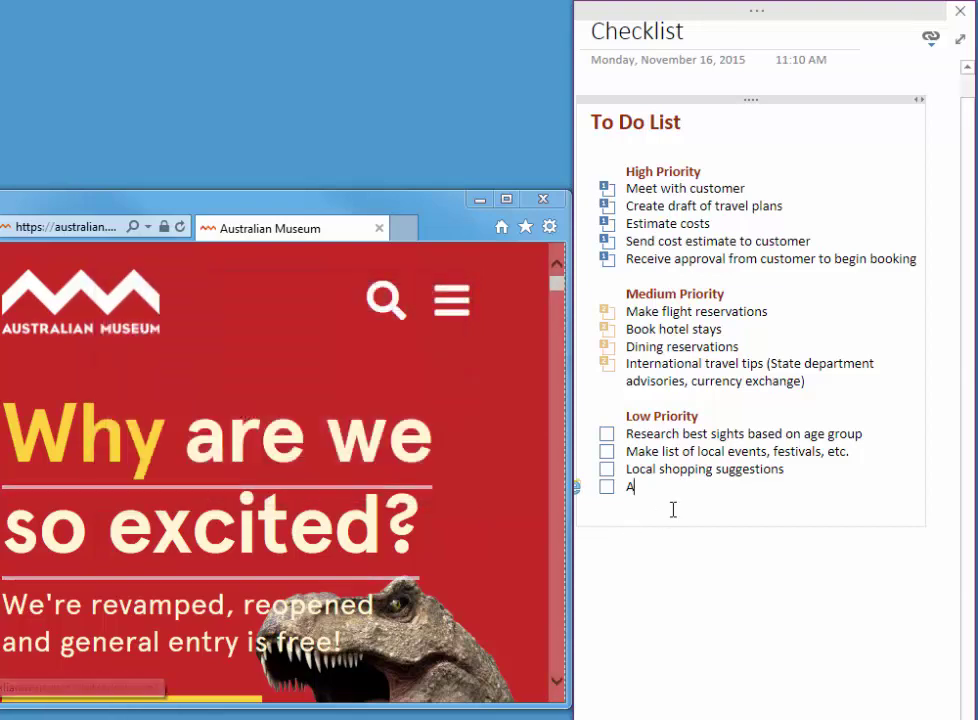
mouse_move(580, 495)
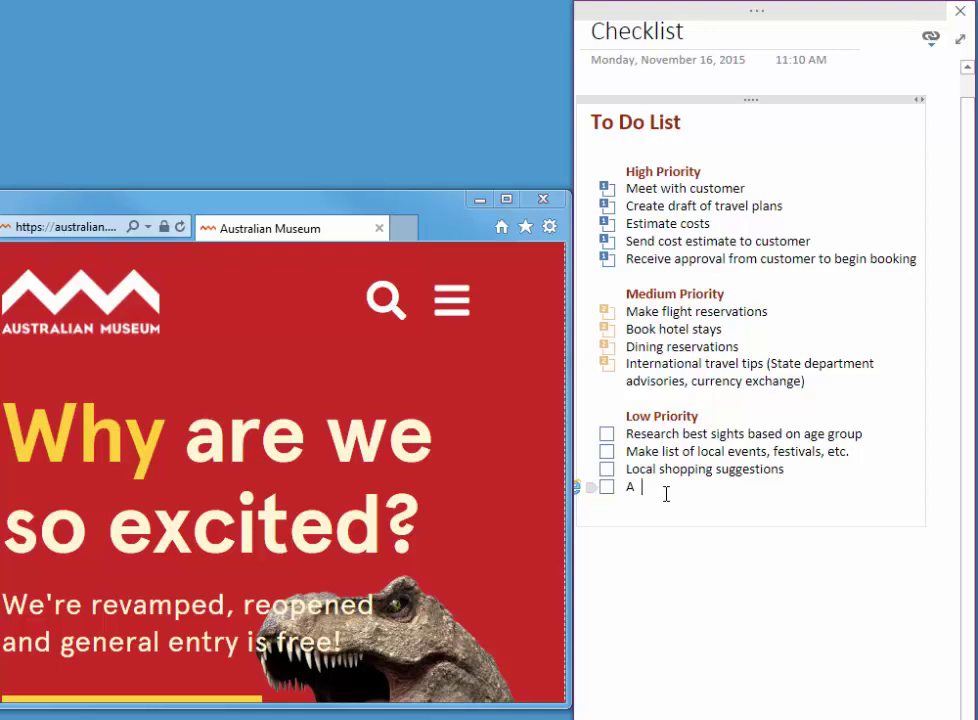
type("ustralian M")
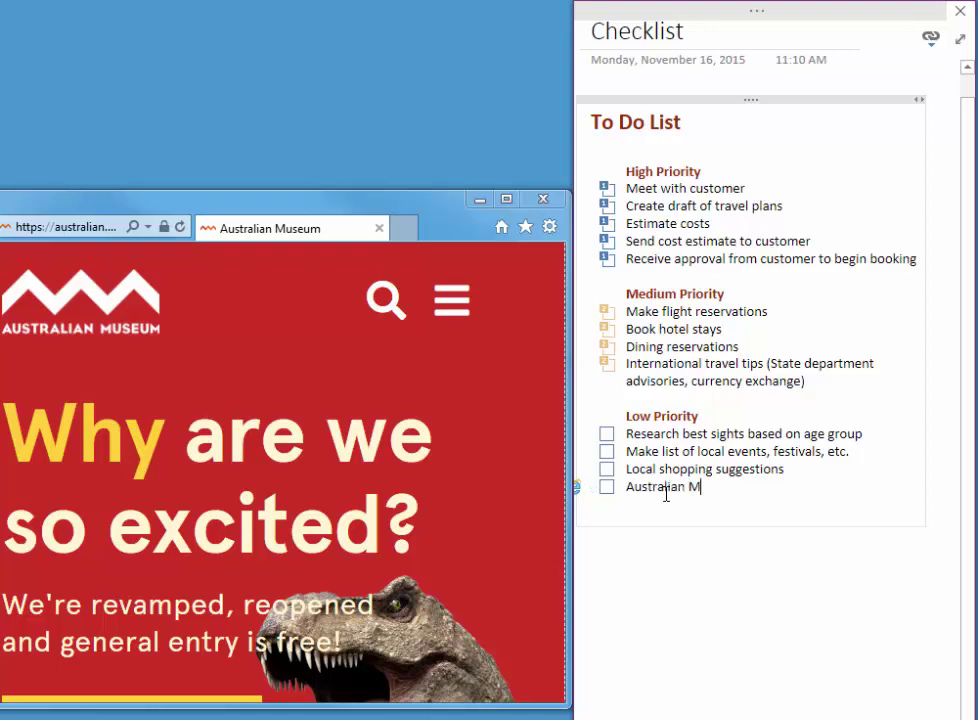
type("useum ")
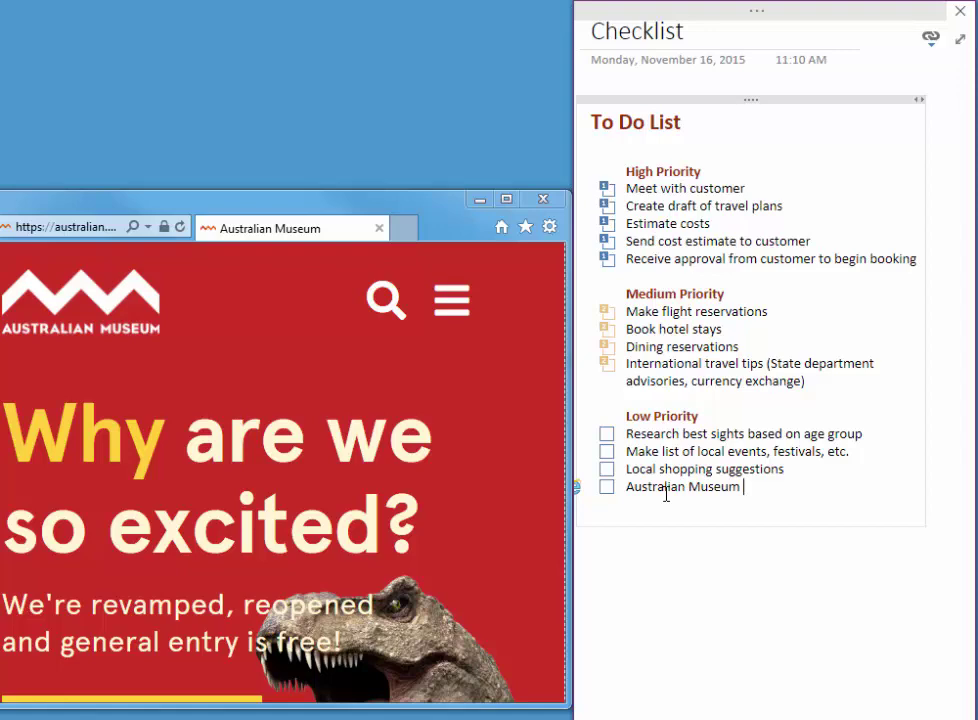
type("Website")
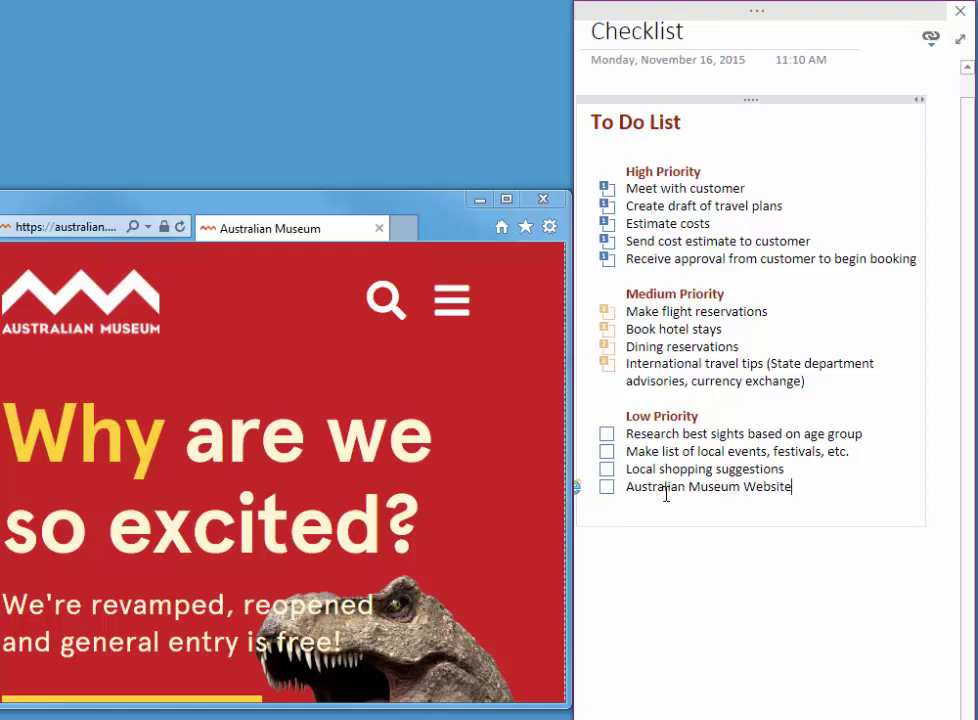
key("Return")
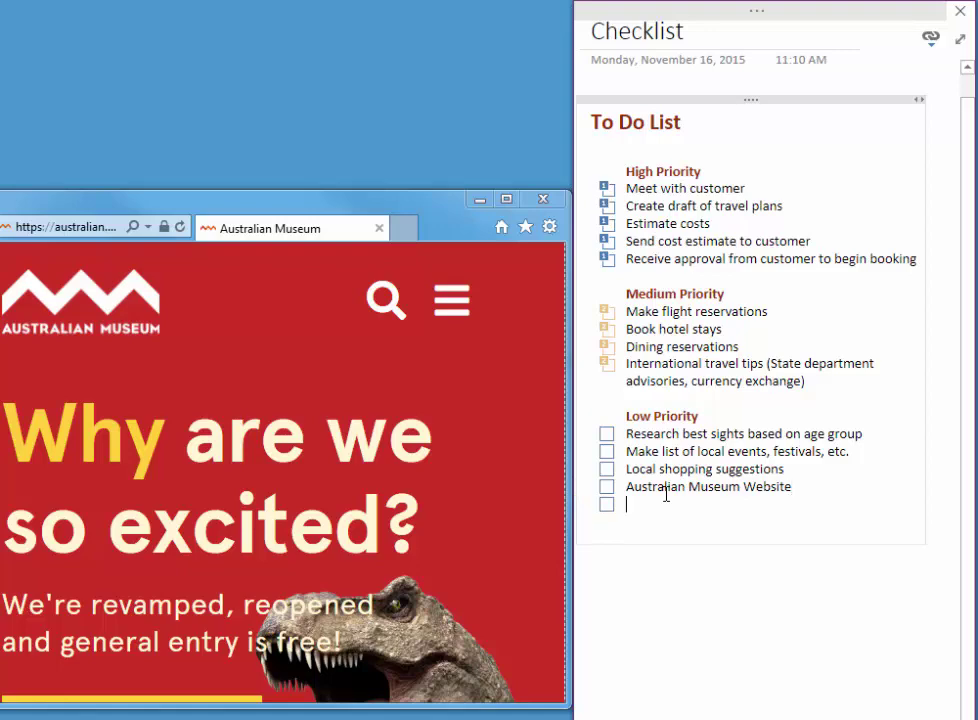
left_click(543, 203)
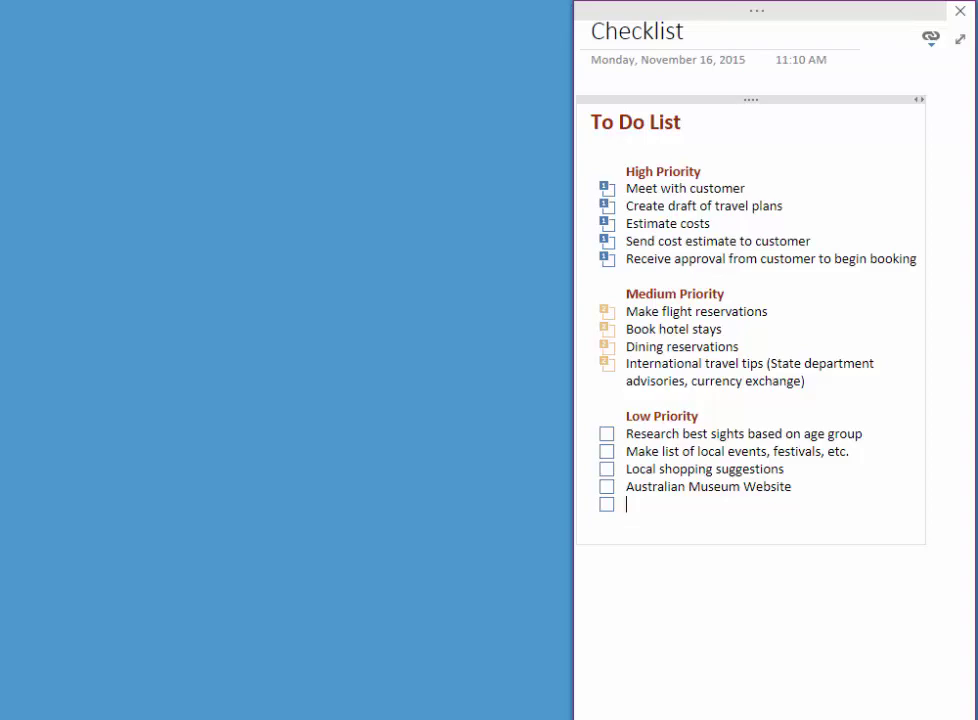
Open Emergency Contact.docx from the desktop's !delete, BSAD Prep, OneNoteFiles, "Adding and Formatting Notebook Content" folder in Windows Explorer
key("super+e")
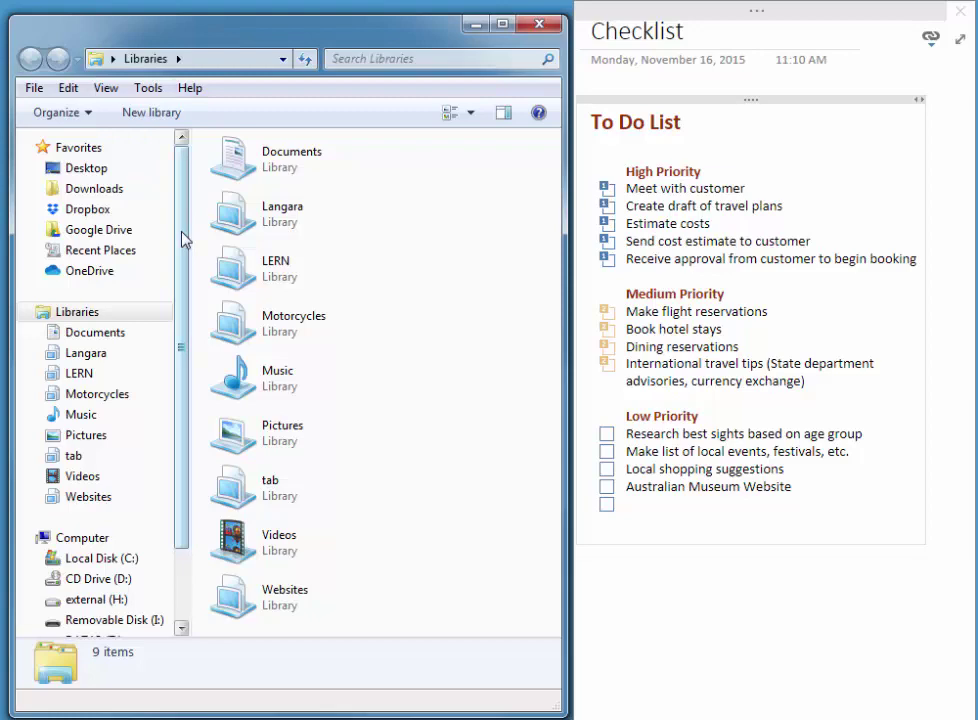
left_click(70, 166)
double_click(240, 293)
double_click(251, 210)
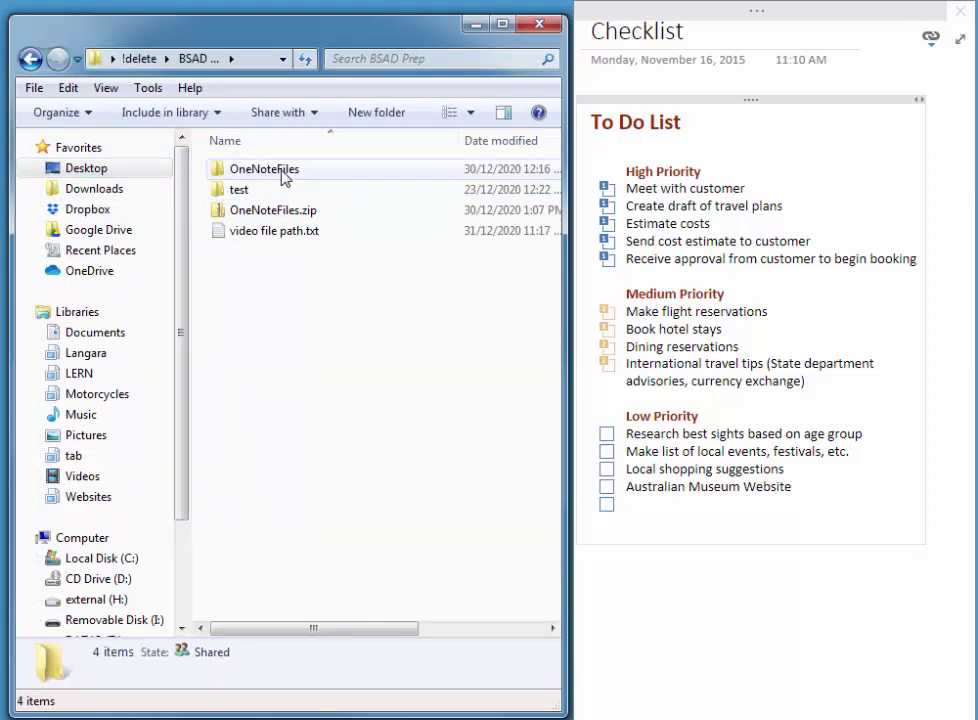
double_click(268, 170)
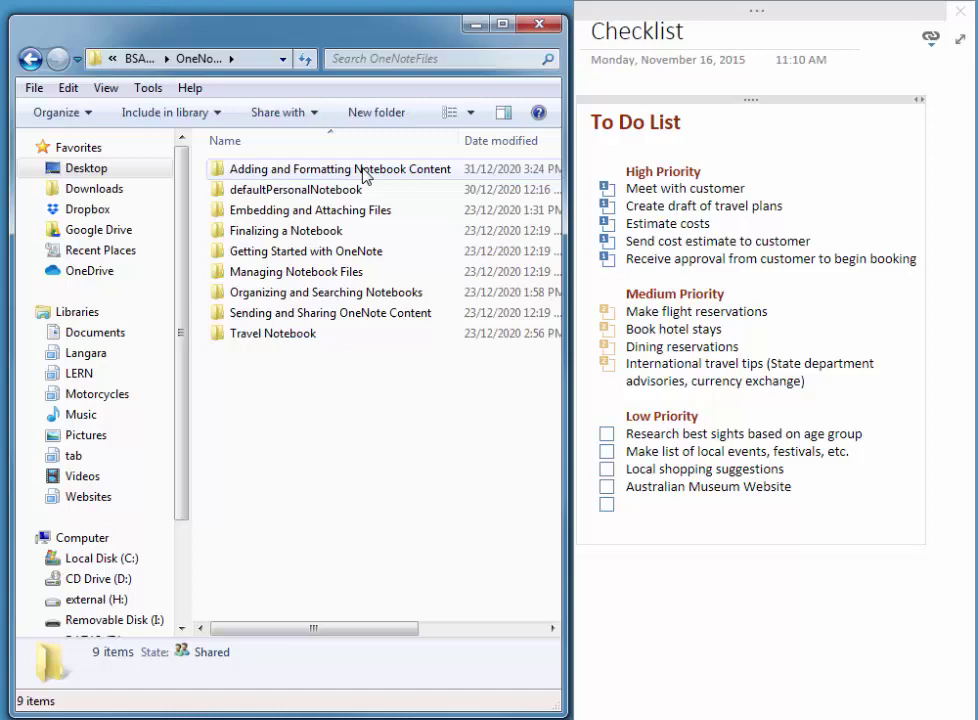
double_click(364, 176)
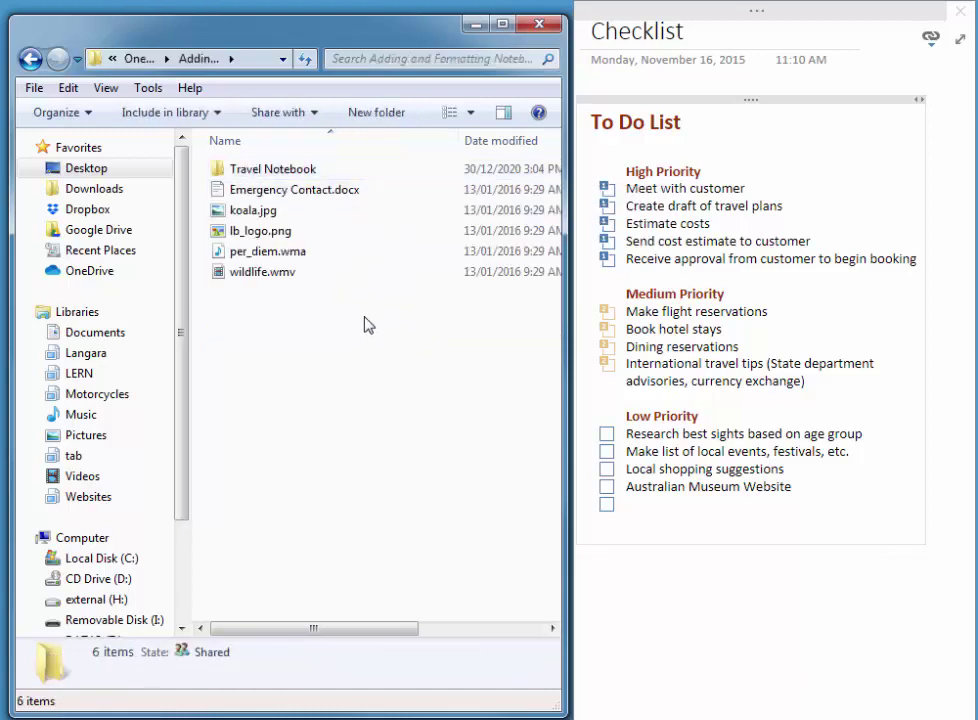
left_click(331, 197)
double_click(330, 192)
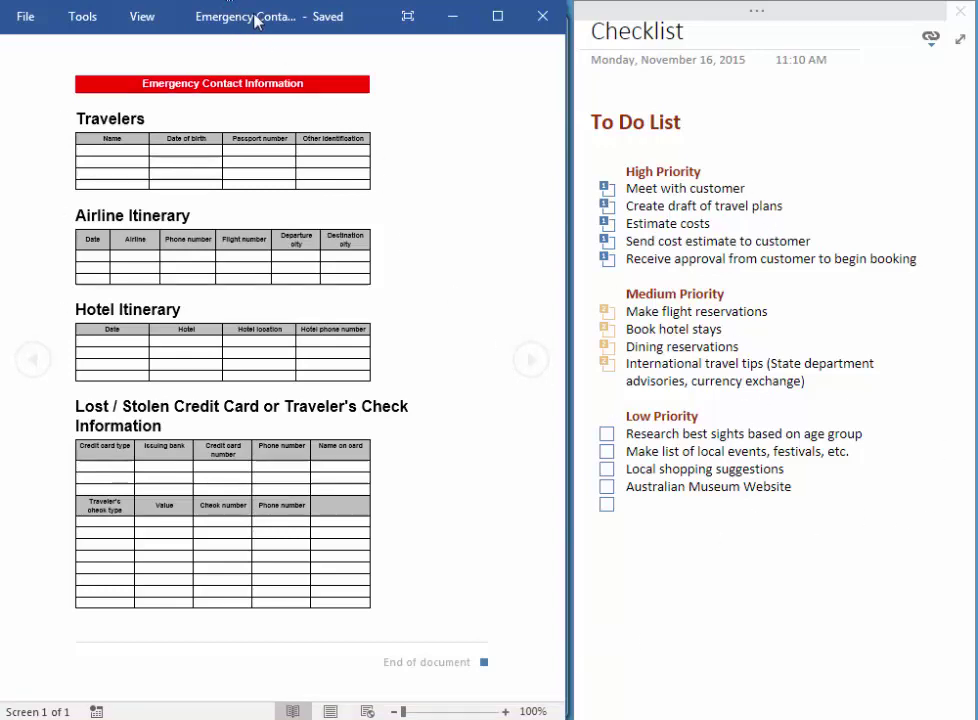
Enter "Send the Emergency Contact form to families" as the last Low Priority item, leaving no empty item below it
left_click(659, 506)
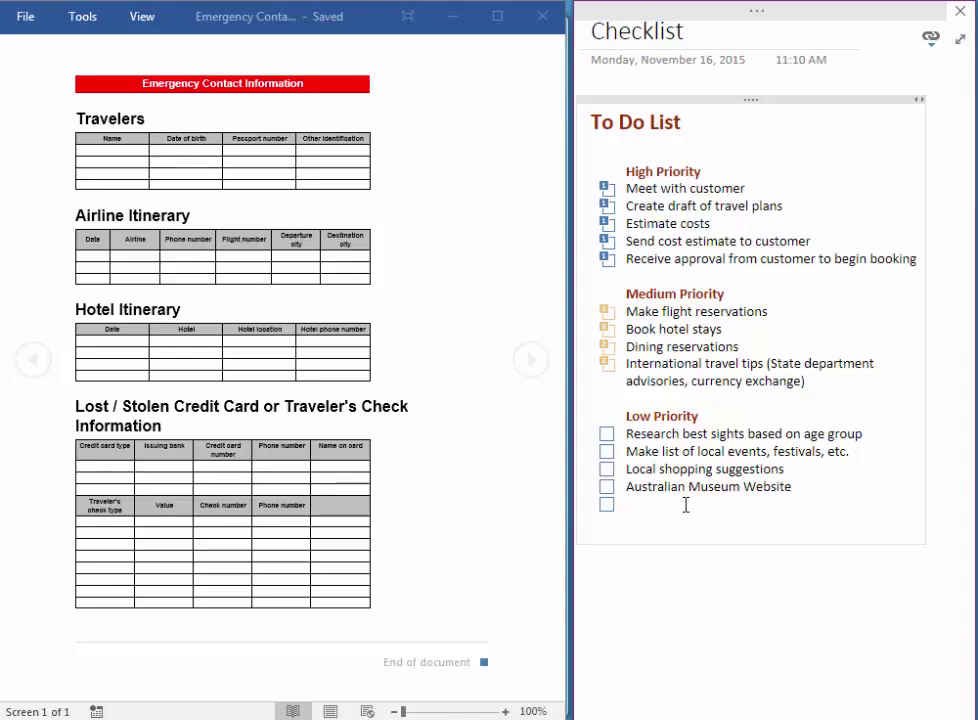
type("Sen")
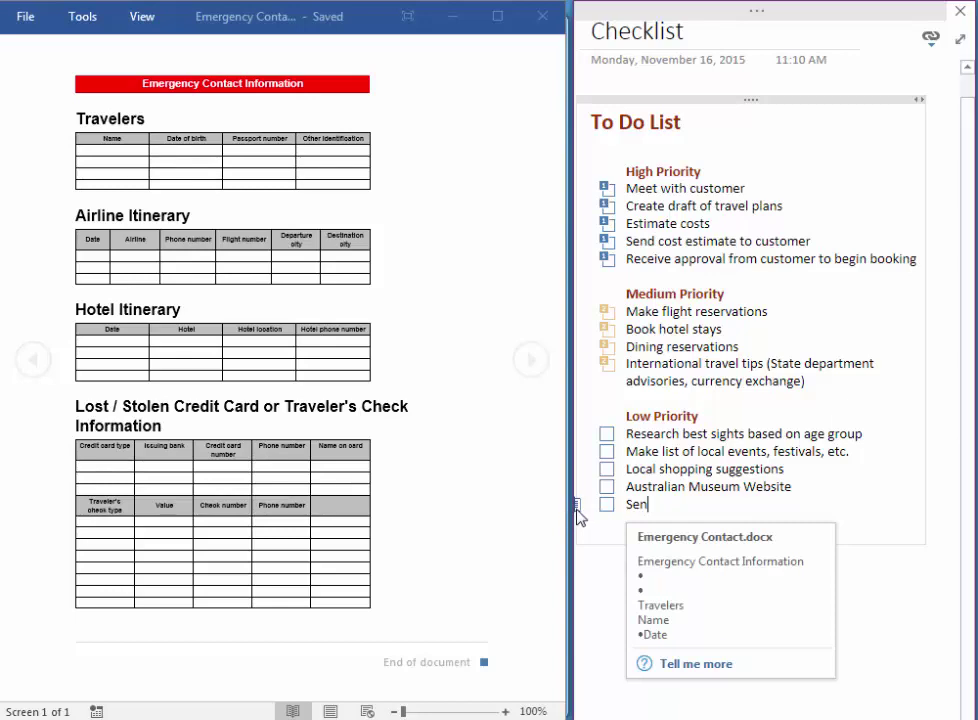
type("d the Emergency")
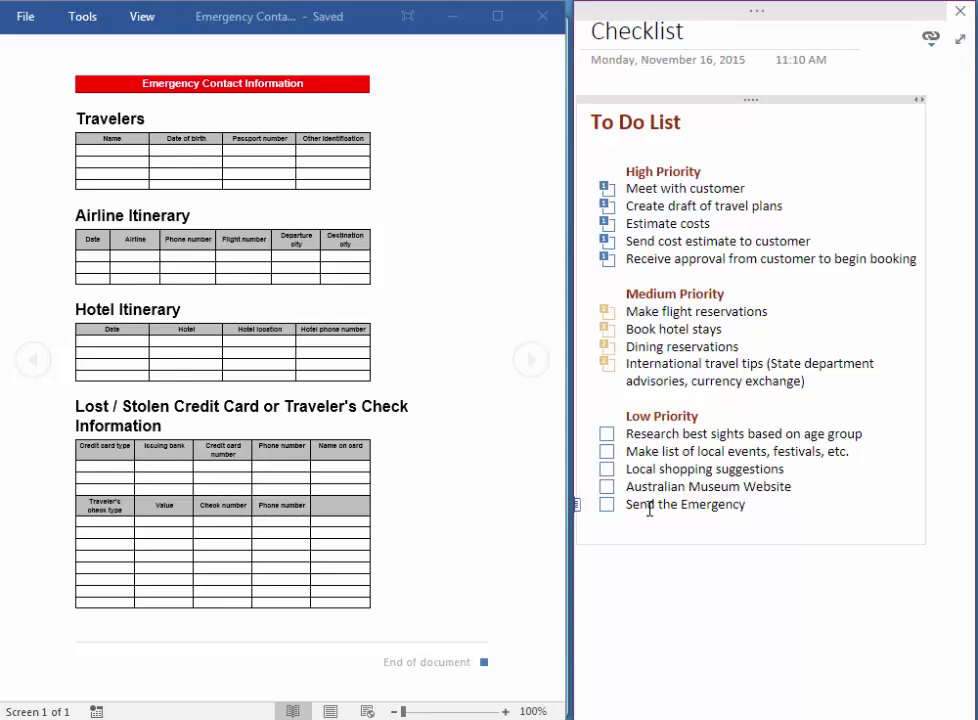
type(" Contact Fo")
key("BackSpace")
key("BackSpace")
key("BackSpace")
type("fform t")
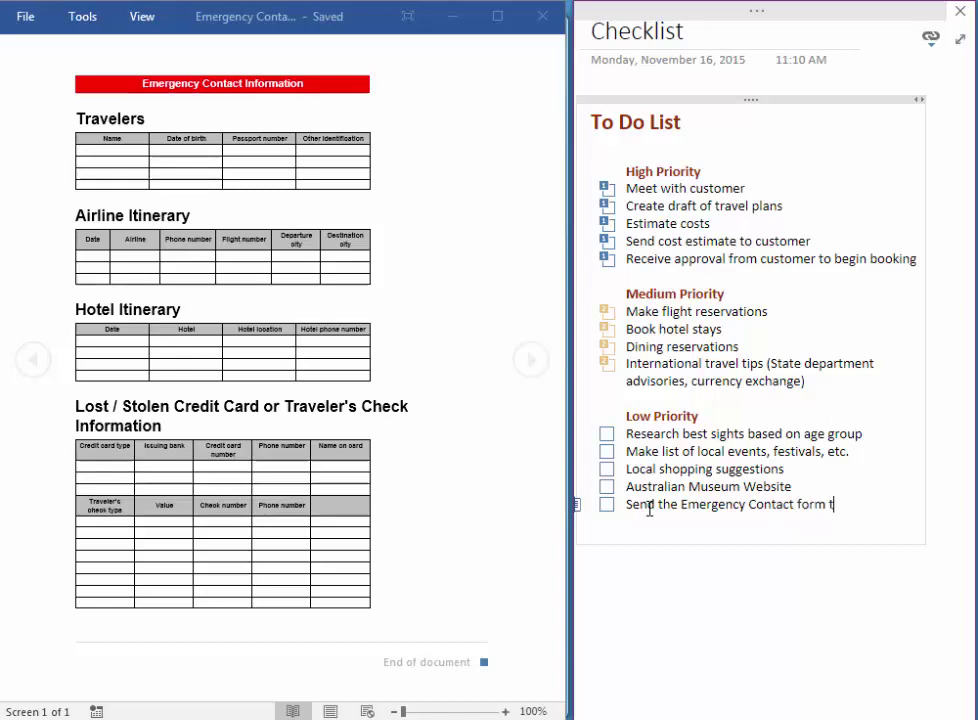
type("o families")
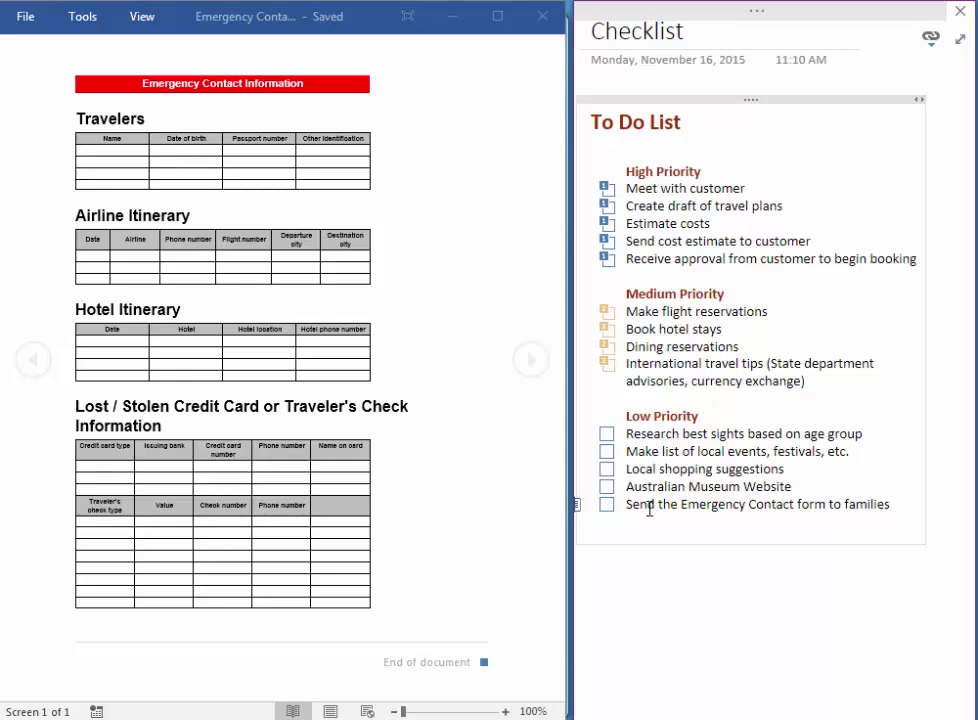
key("Return")
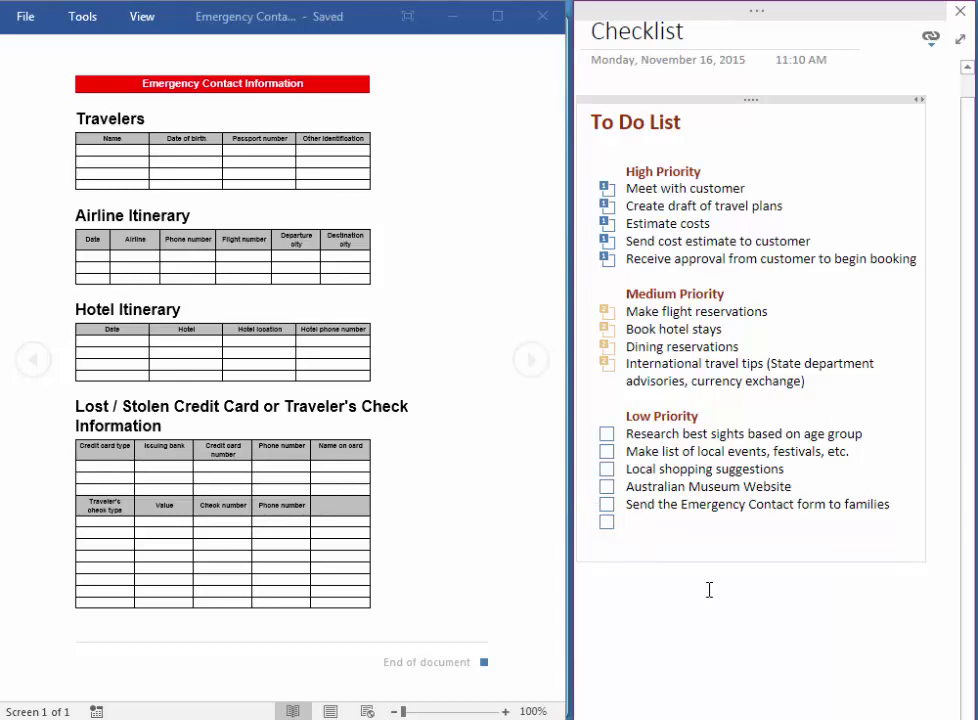
key("BackSpace")
key("BackSpace")
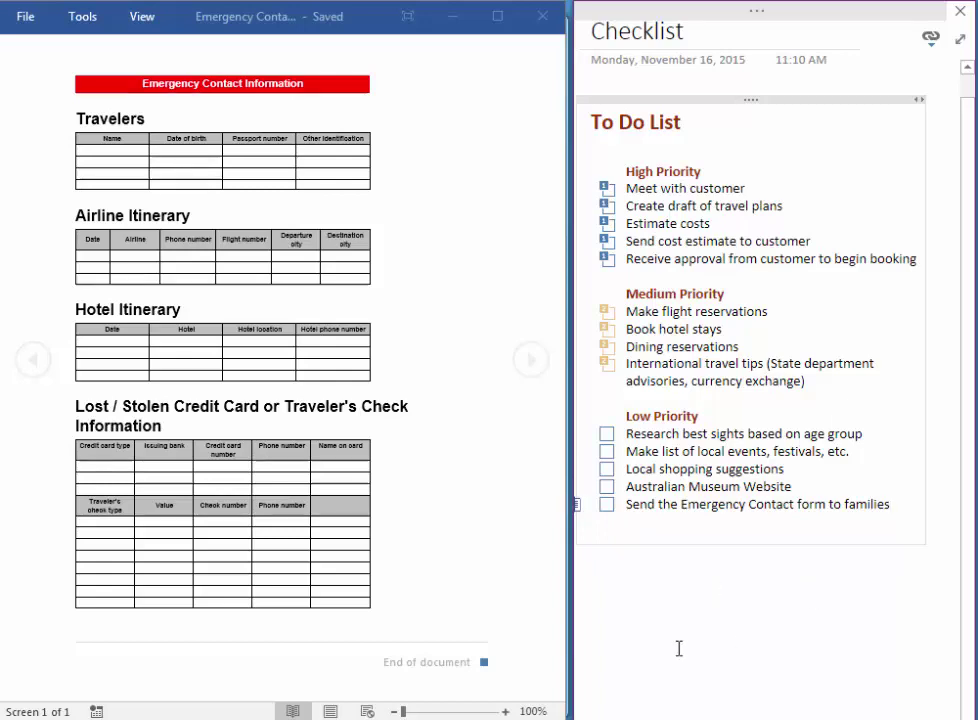
Close the Emergency Contact document and the Windows Explorer folder window
left_click(543, 17)
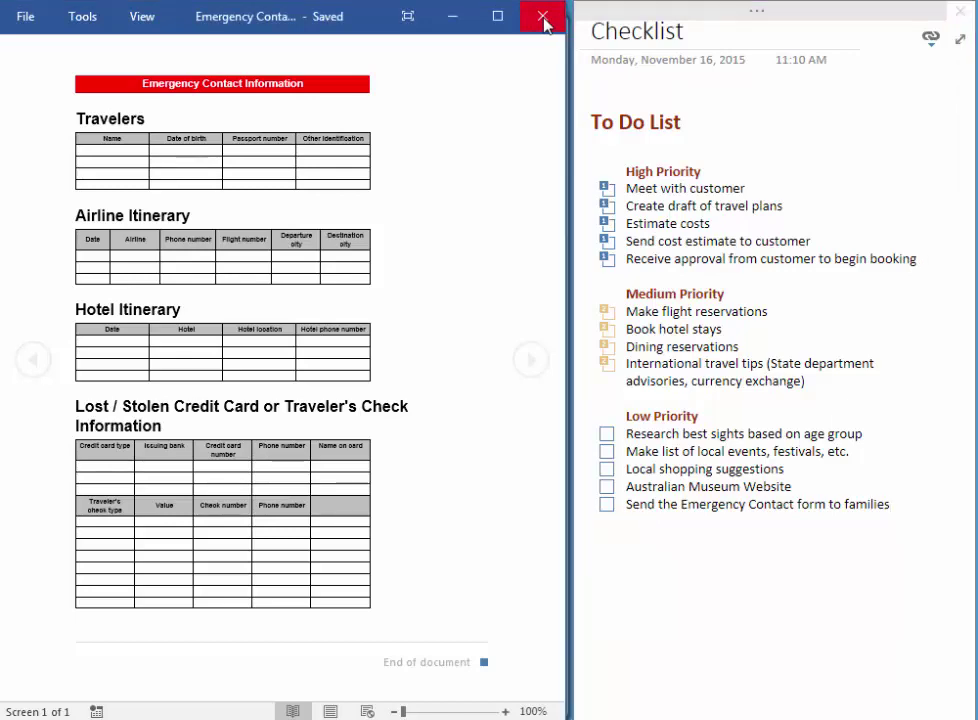
left_click(543, 17)
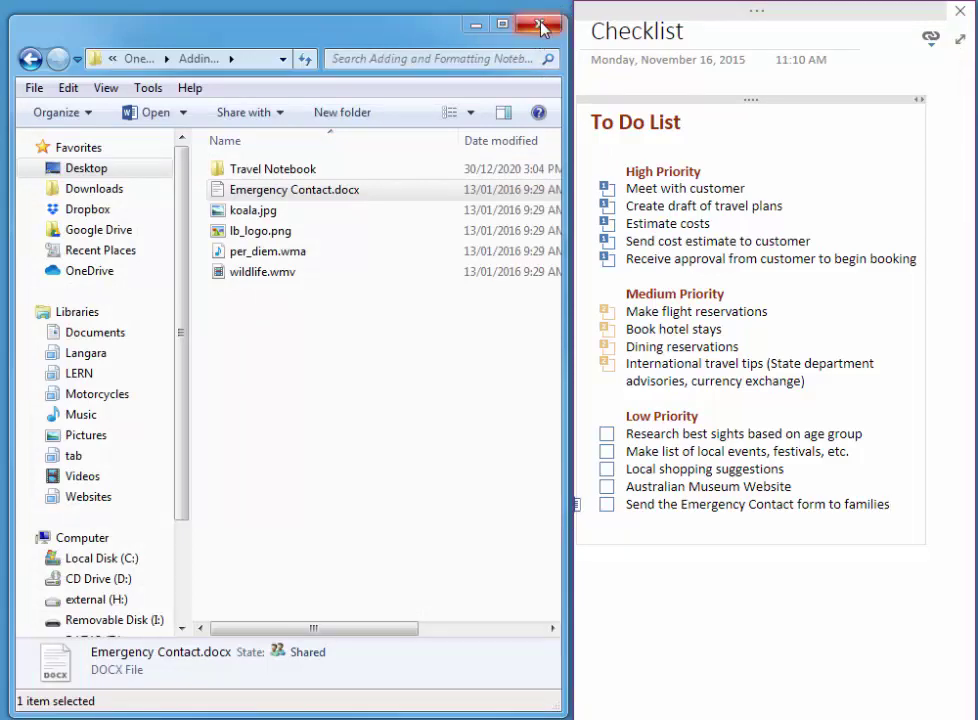
left_click(542, 26)
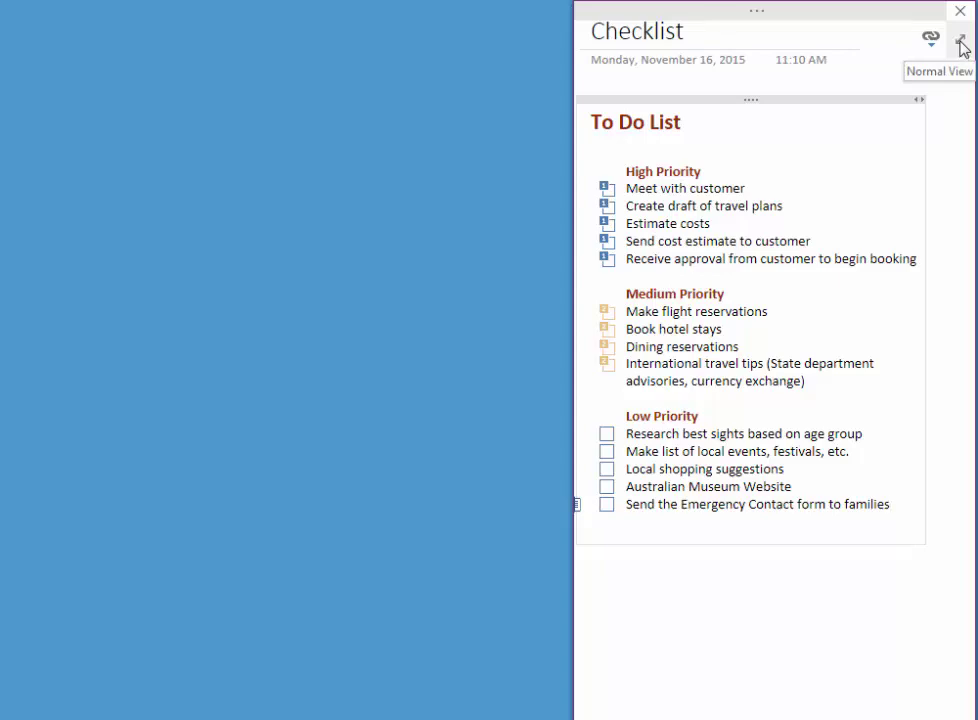
Return the notebook to normal view, and open and close the document linked to the Emergency Contact item
left_click(961, 47)
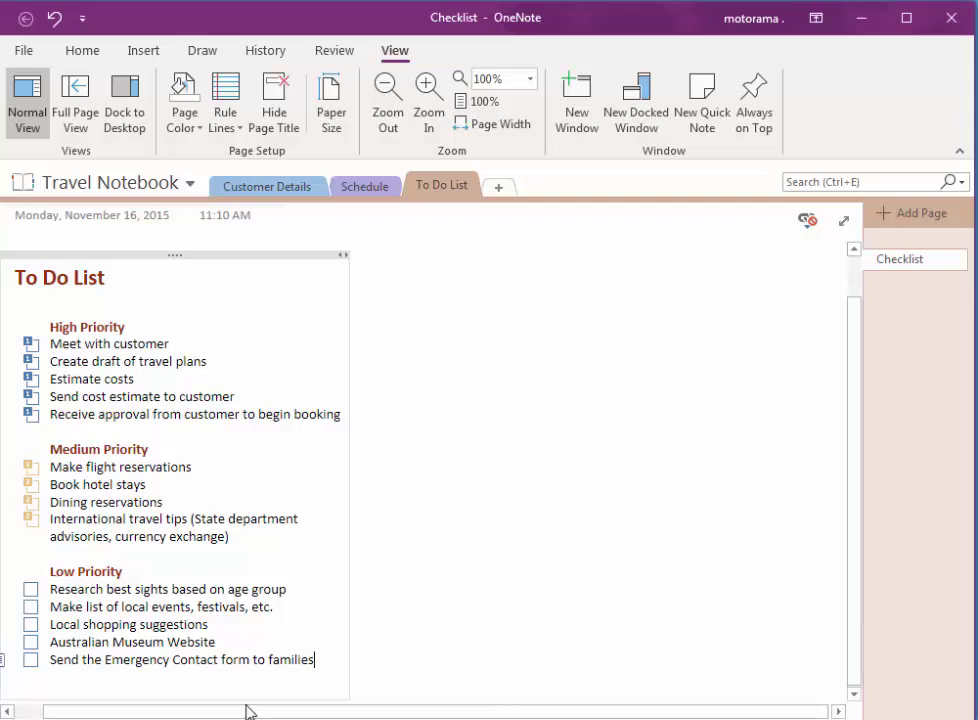
mouse_move(3, 664)
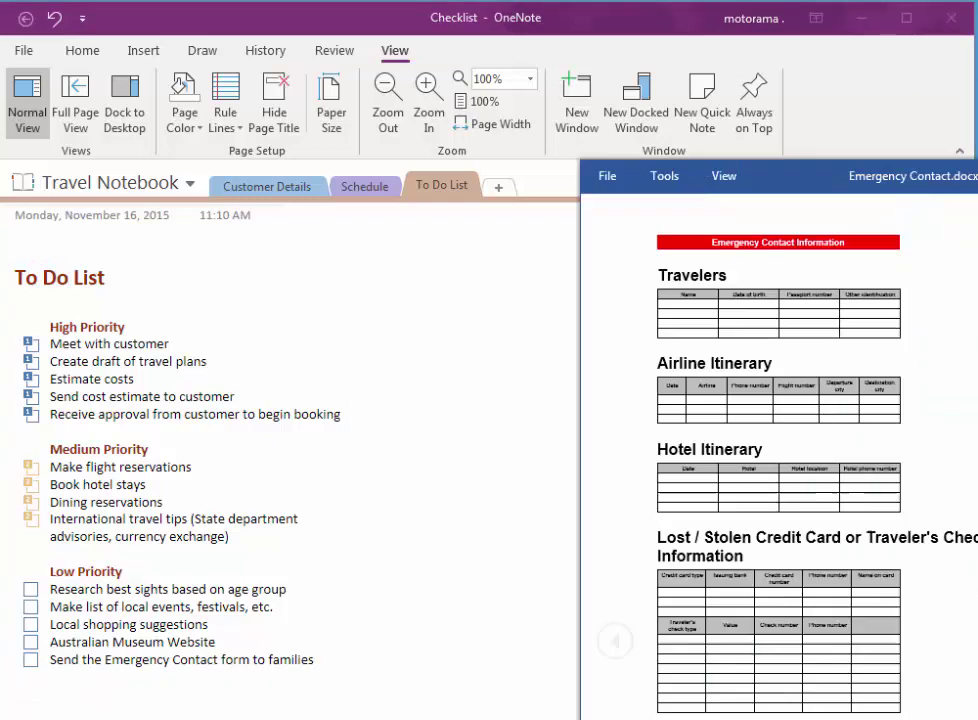
left_click(940, 93)
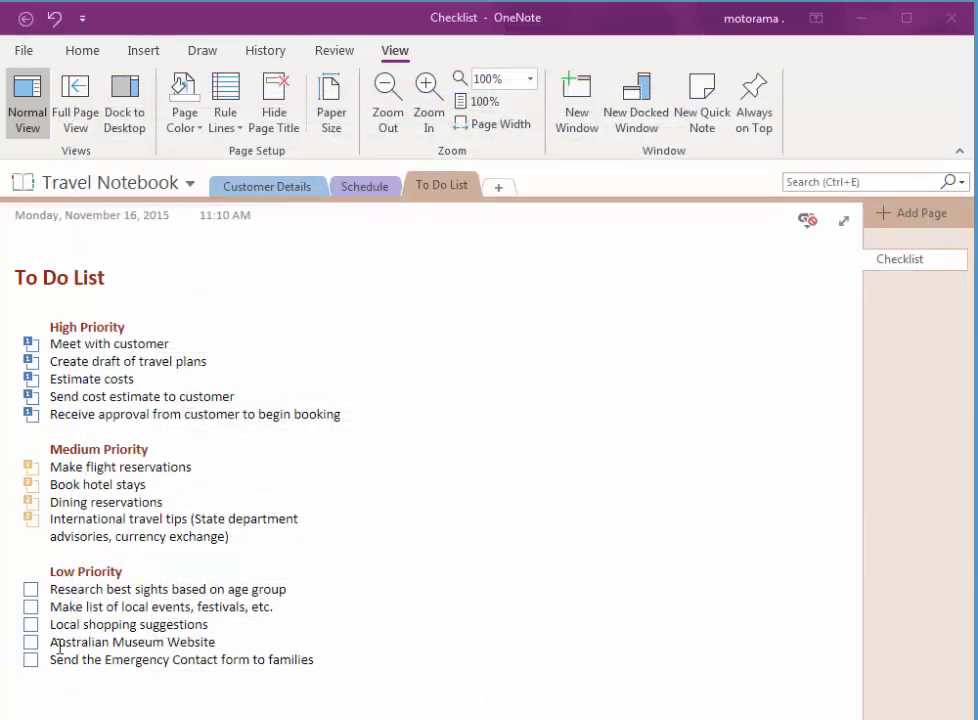
Follow the link of the "Australian Museum Website" item, view the web page and close the browser
left_click(52, 642)
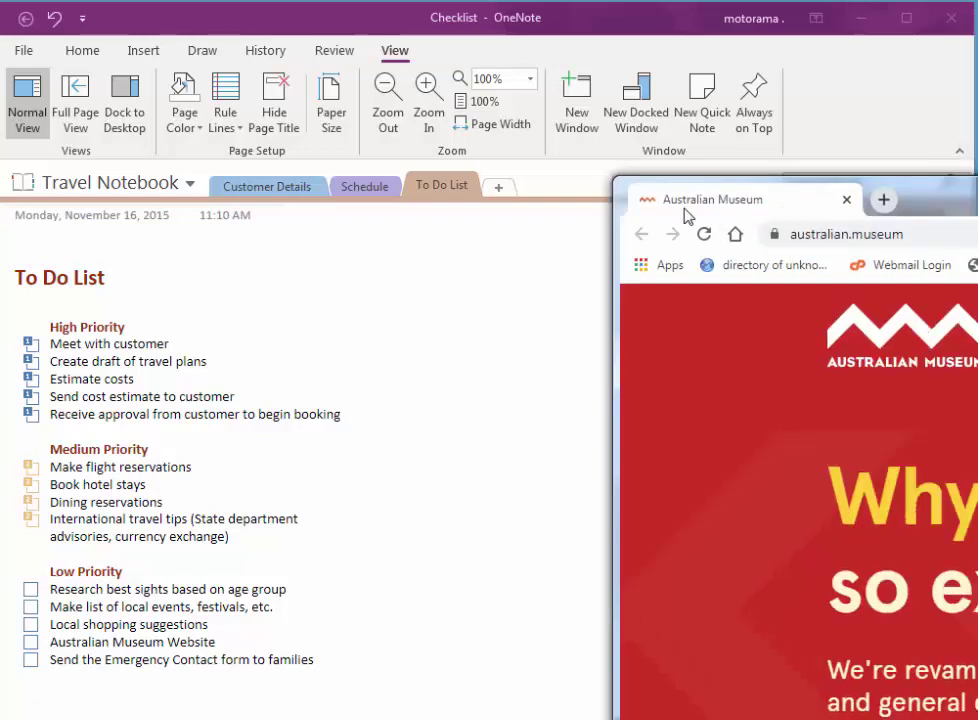
left_click_drag(683, 214, 186, 61)
double_click(186, 58)
left_click(913, 10)
left_click_drag(460, 33, 455, 22)
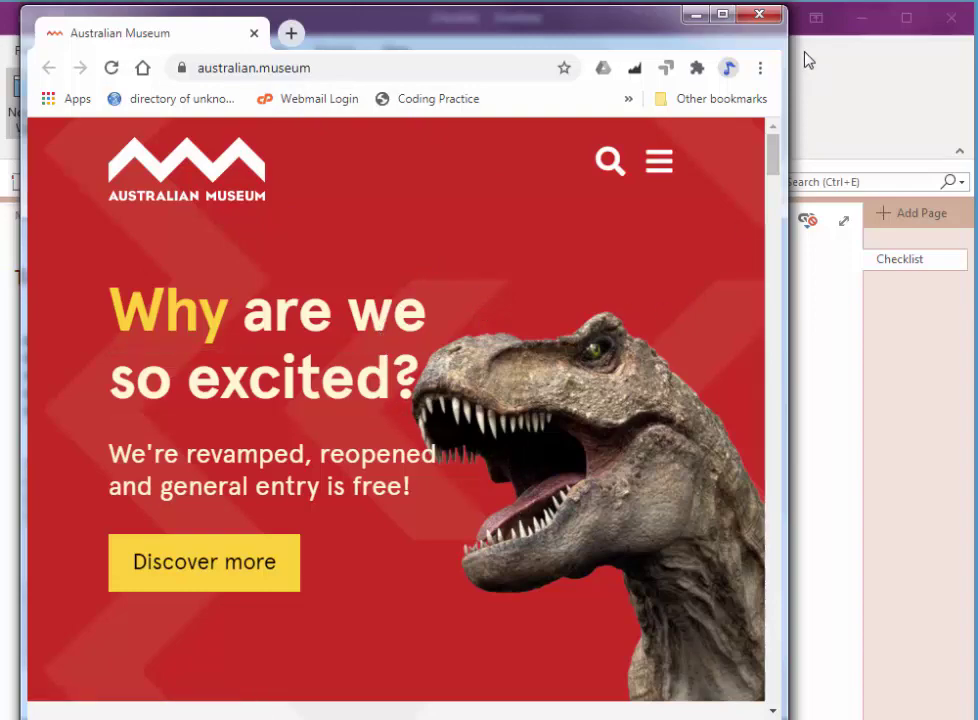
left_click(760, 15)
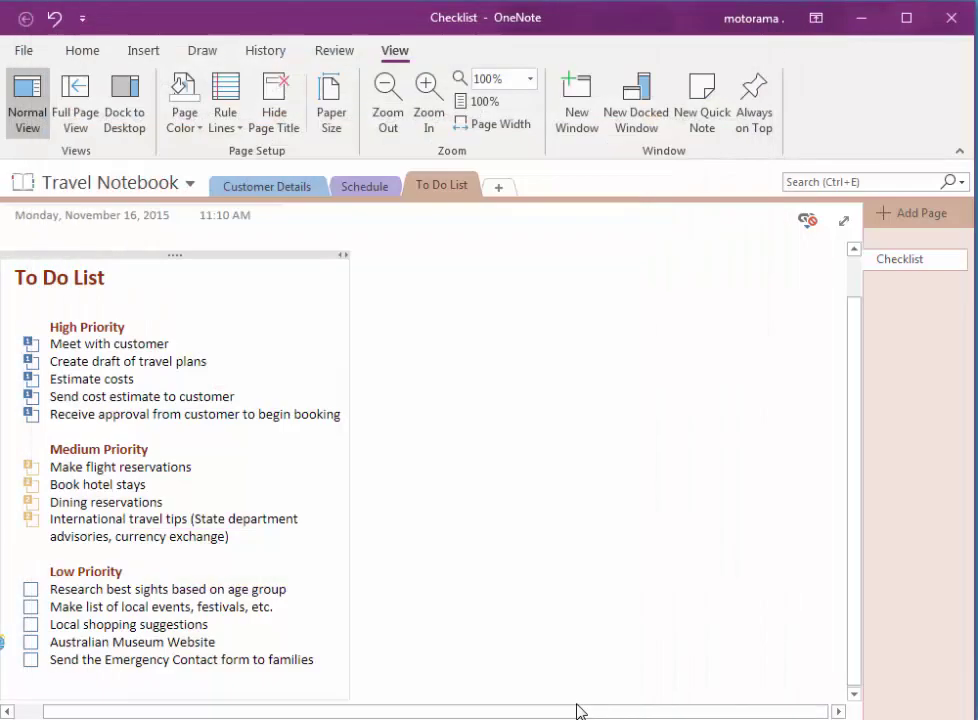